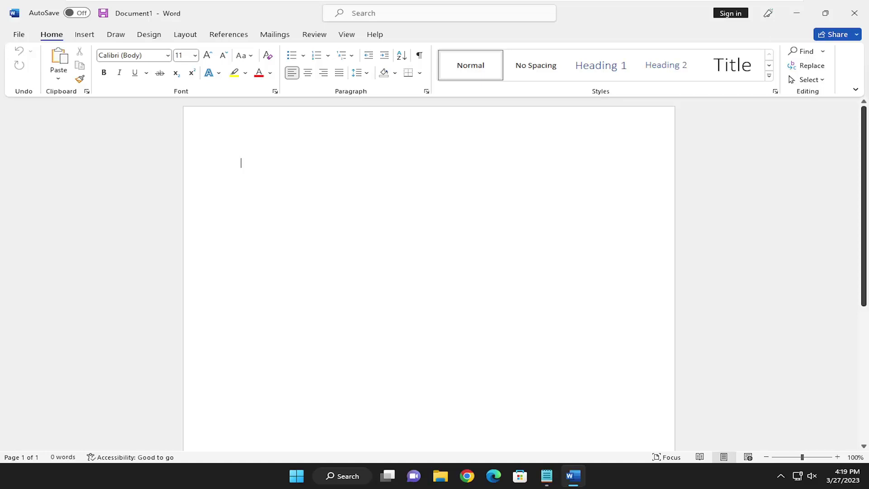
- Save the blank document to the Desktop as a Word Document named 1
left_click(19, 34)
left_click(38, 178)
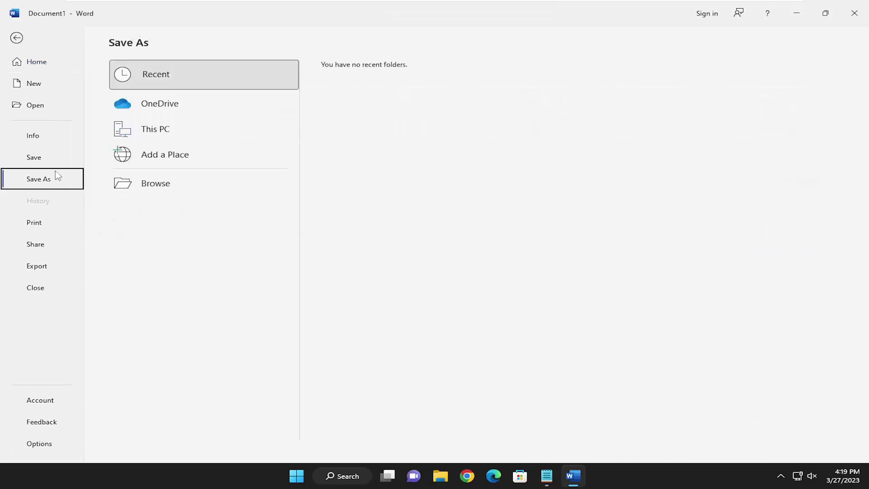
left_click(143, 128)
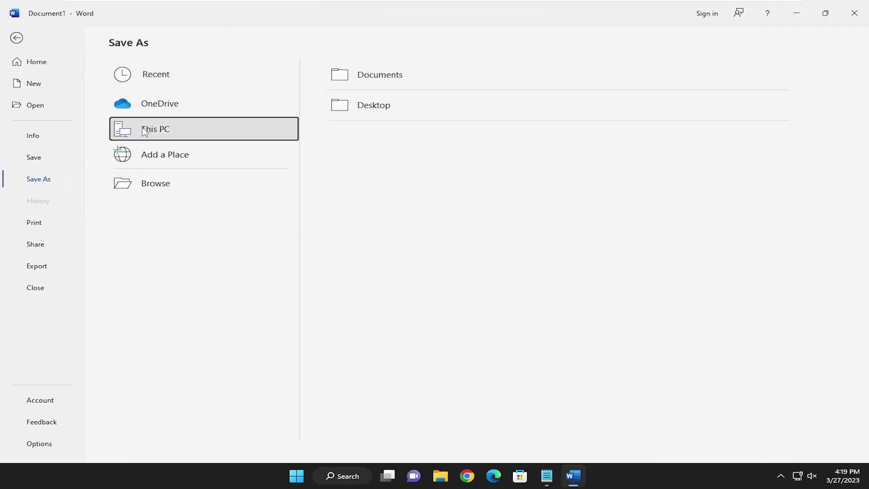
left_click(367, 105)
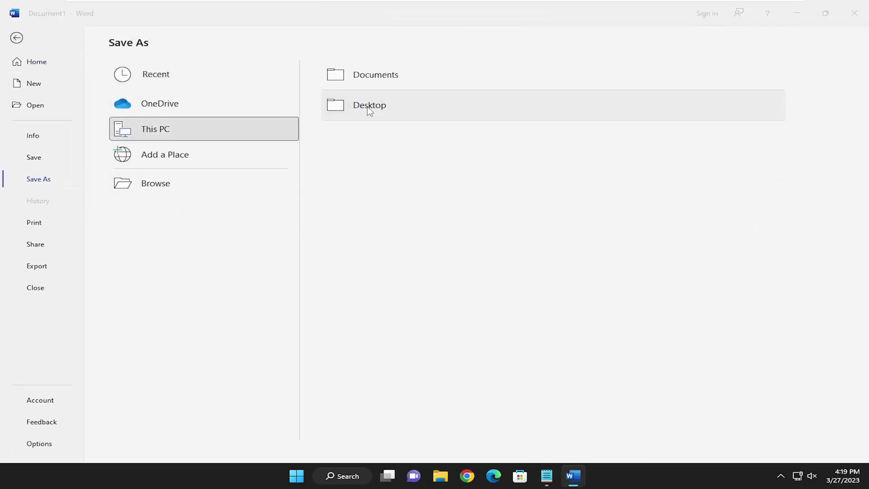
type("1")
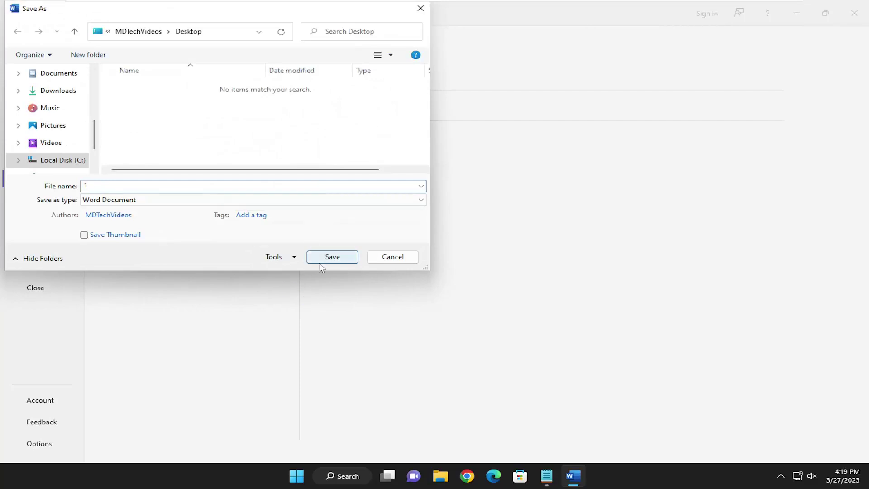
left_click(319, 258)
- Check for the saved document on the desktop and in the Save As dialog's Desktop folder, leaving without saving again
left_click(796, 14)
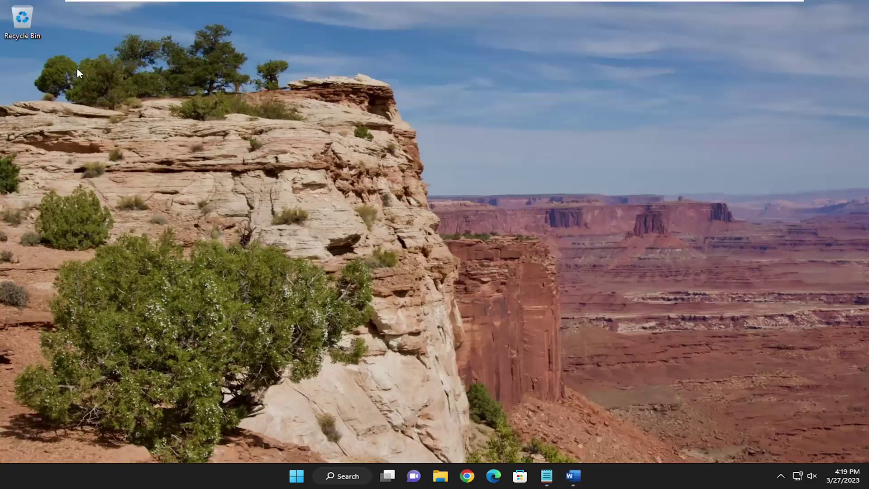
left_click(573, 476)
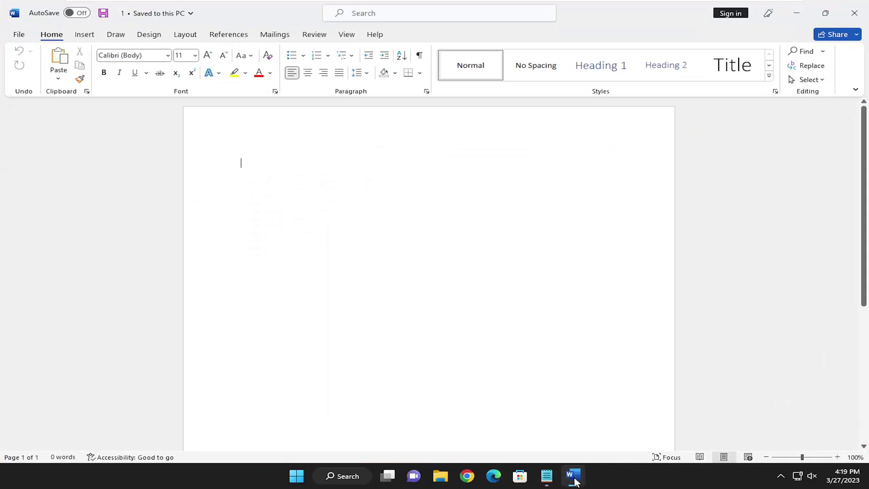
left_click(18, 35)
left_click(39, 179)
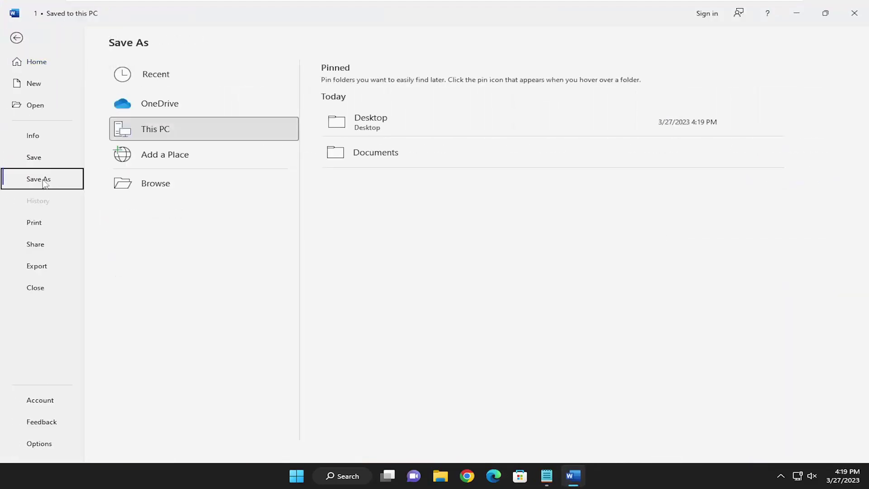
left_click(383, 126)
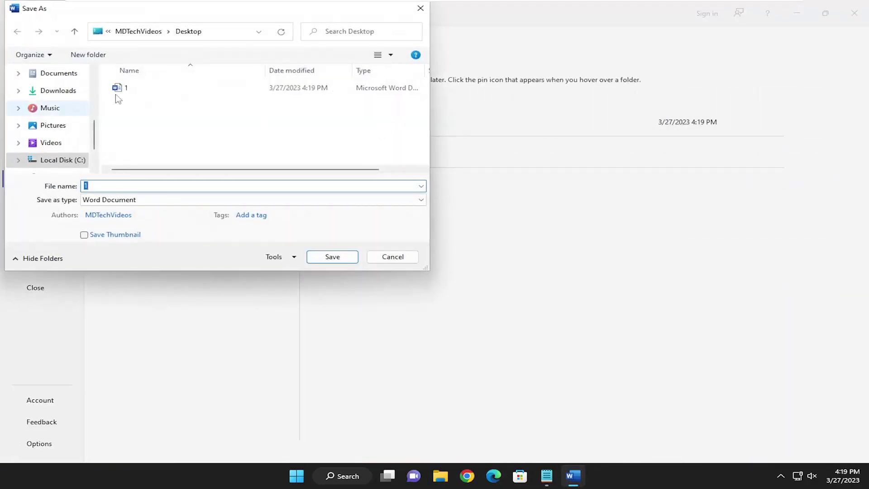
left_click(393, 257)
- Clear the Word window off the desktop and review the general properties of the Word file 1
left_click_drag(545, 18, 549, 138)
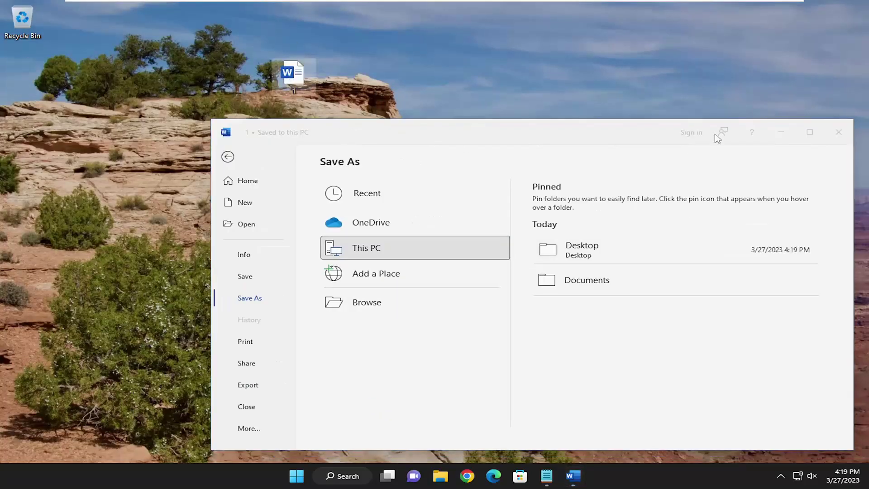
left_click(790, 133)
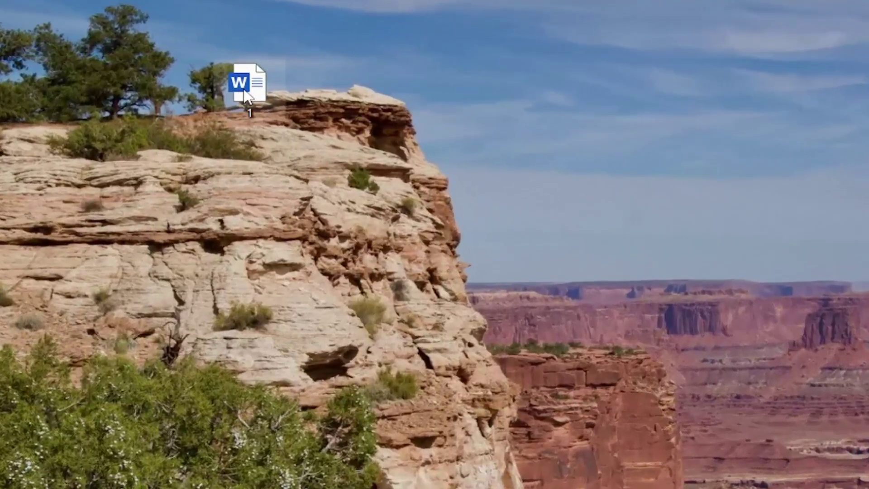
right_click(248, 82)
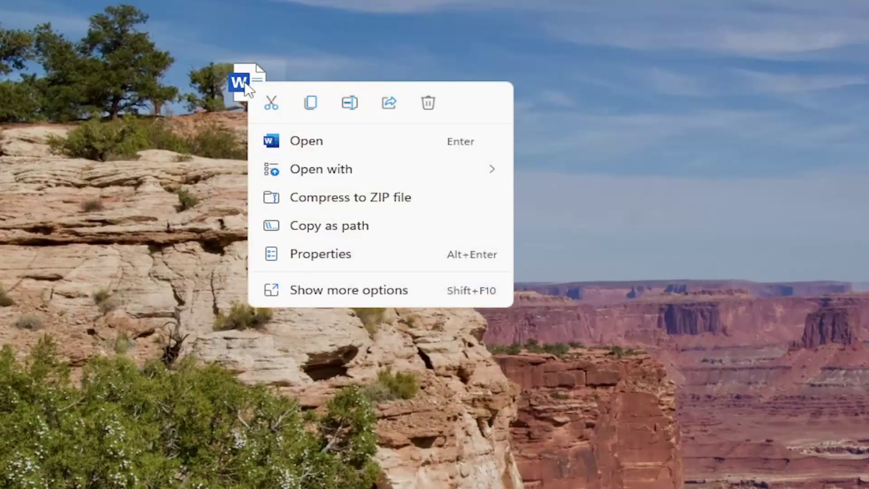
left_click(300, 255)
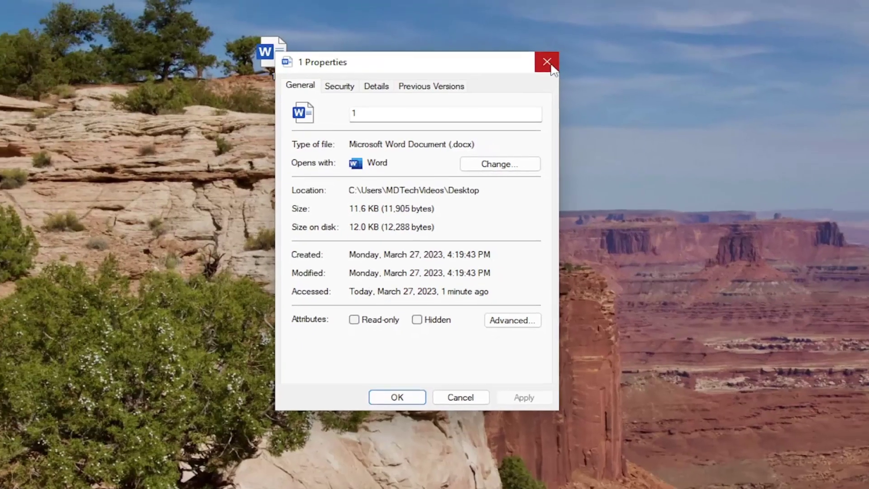
left_click(548, 63)
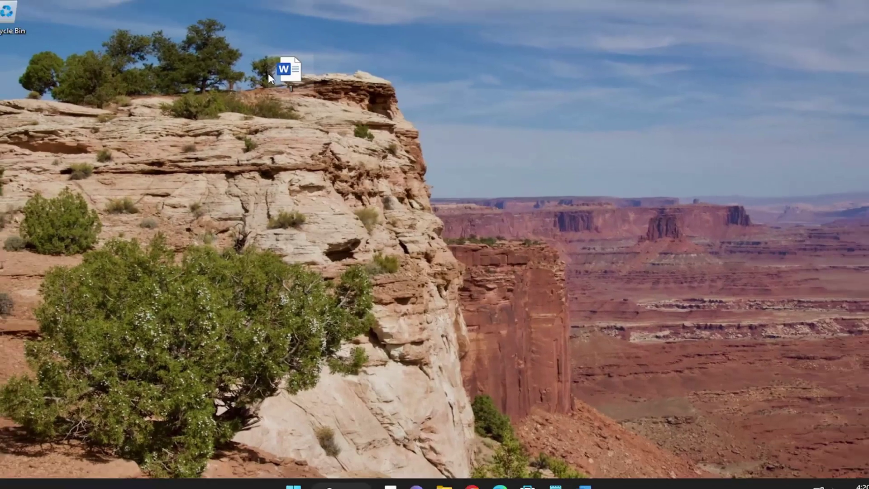
- Open document 1 from the desktop in Word and display the Add-ins page of Word Options
double_click(290, 79)
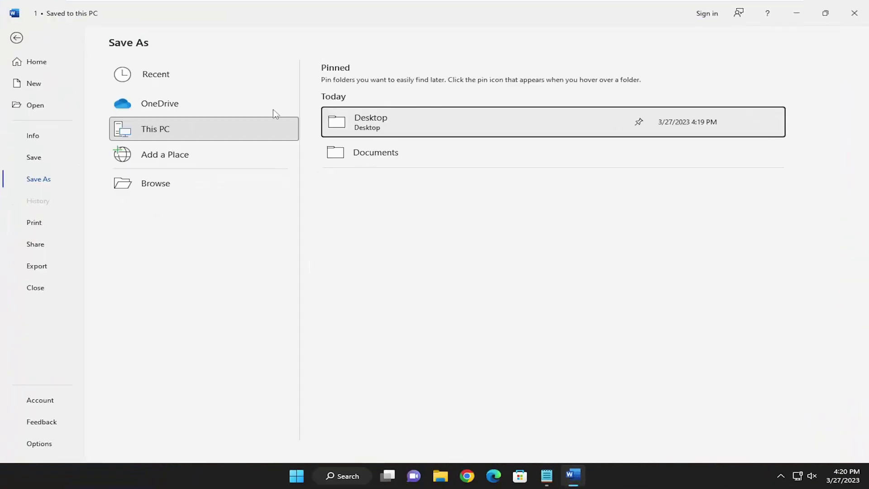
left_click(17, 38)
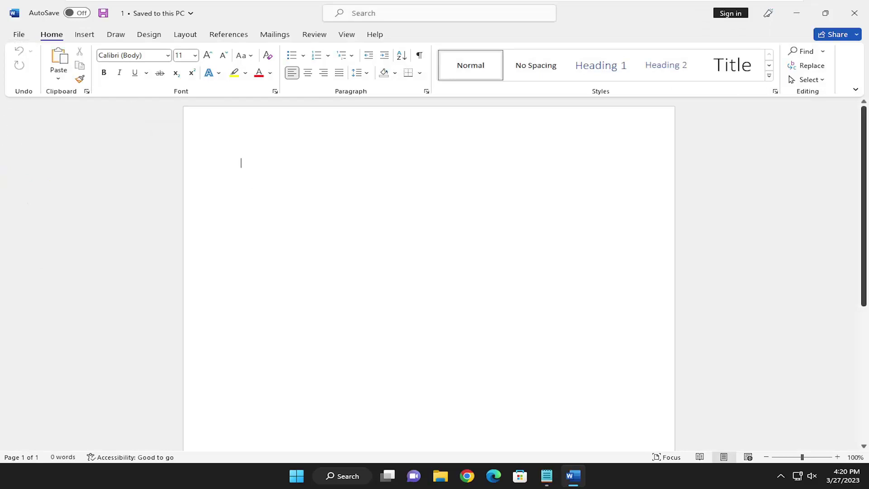
left_click(19, 36)
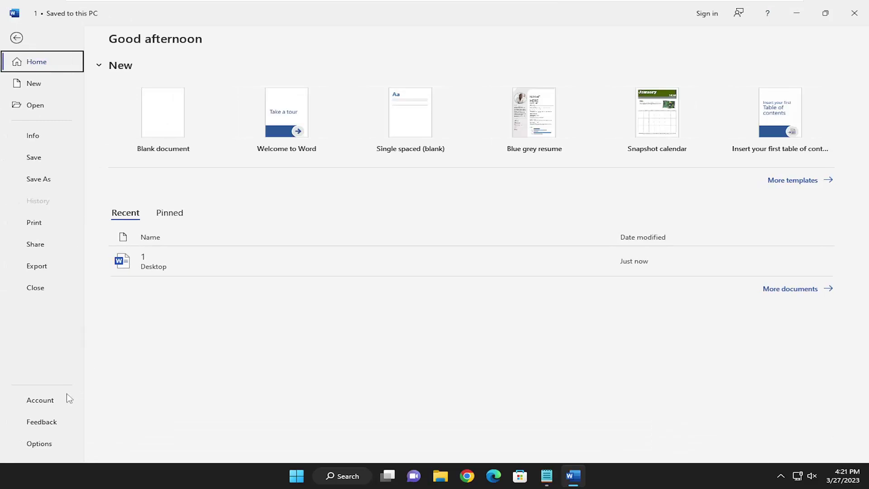
left_click(36, 446)
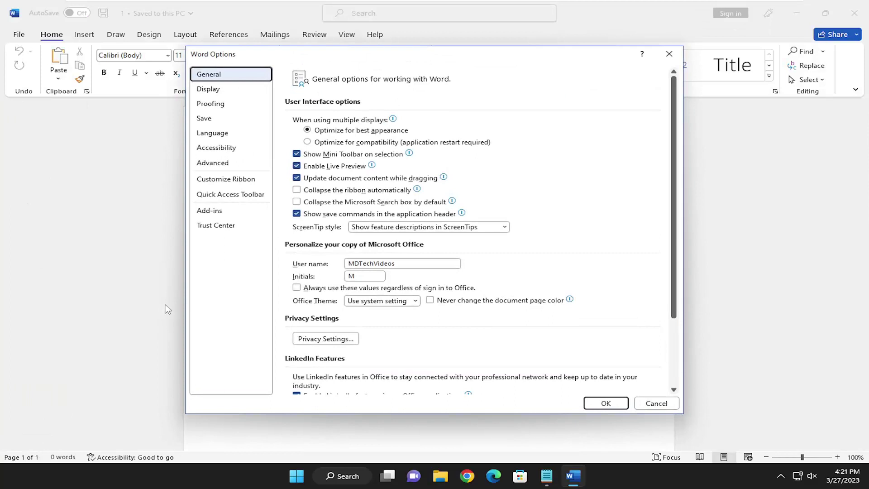
left_click(211, 212)
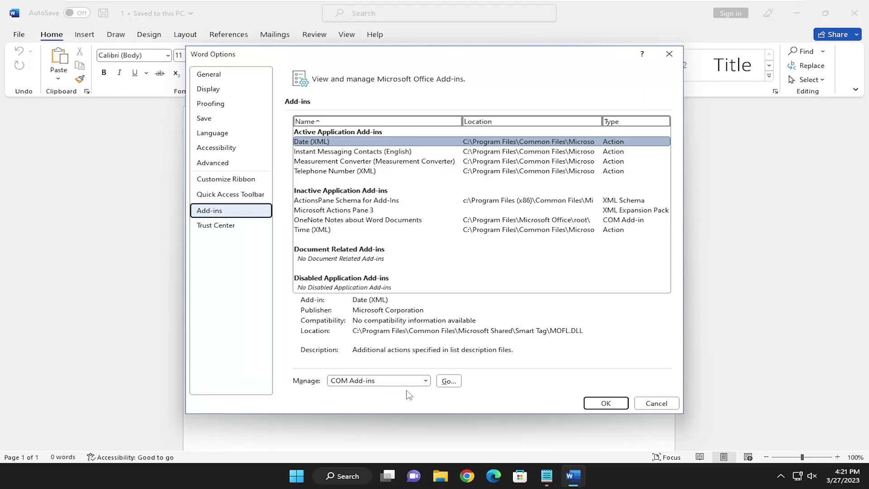
- Review the Templates and Add-ins dialog by managing Templates, cancel it without changes, and close Word
left_click(424, 381)
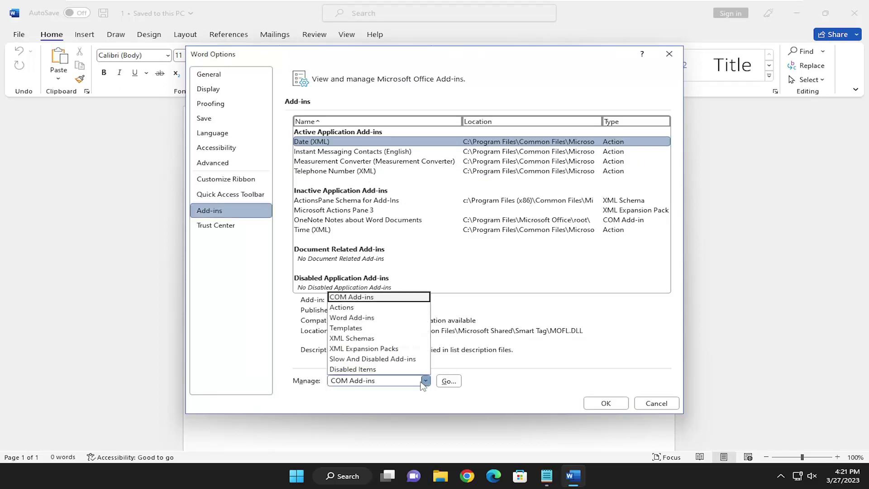
left_click(364, 323)
left_click(449, 381)
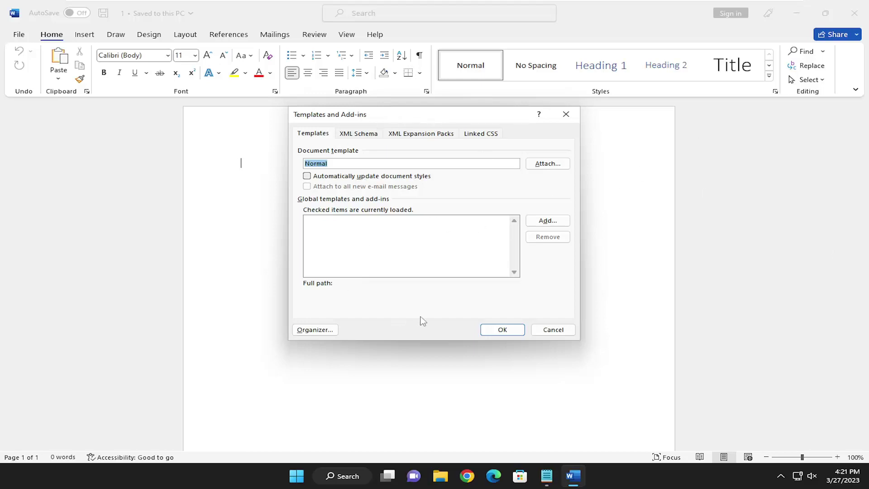
left_click(544, 333)
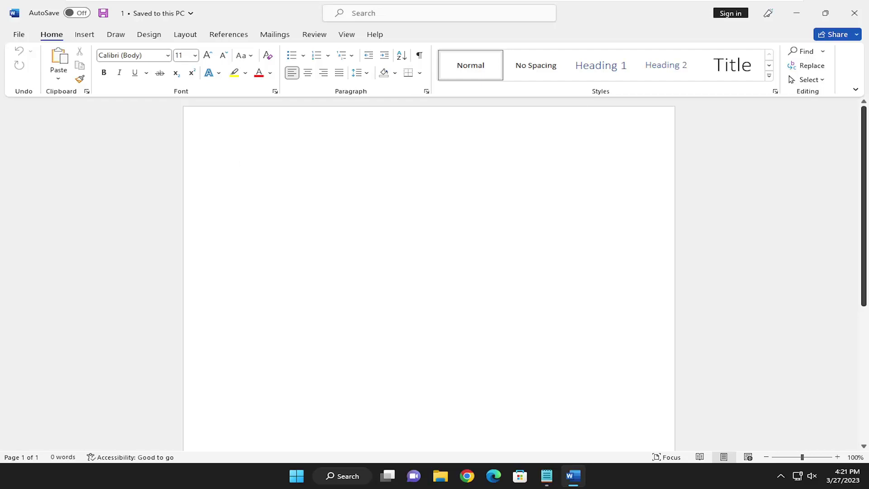
left_click(854, 12)
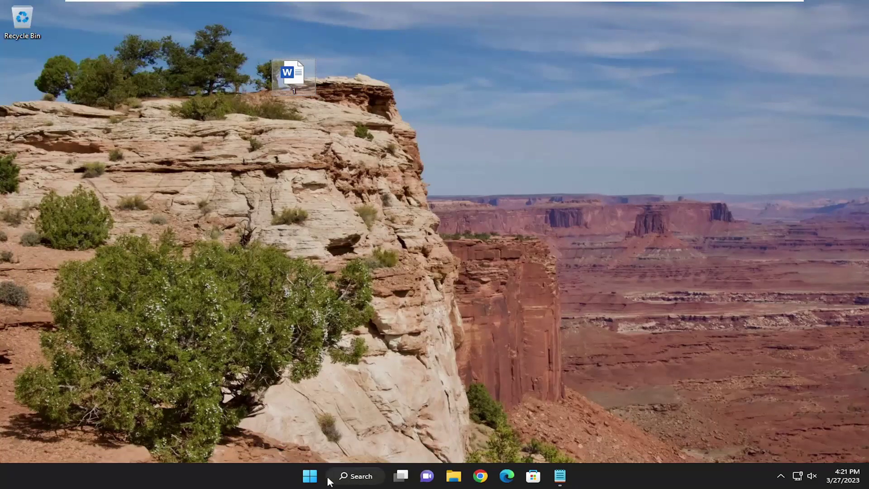
- Search Windows for "apps" and open the Apps & features settings, moving the window toward the middle of the desktop
left_click(313, 479)
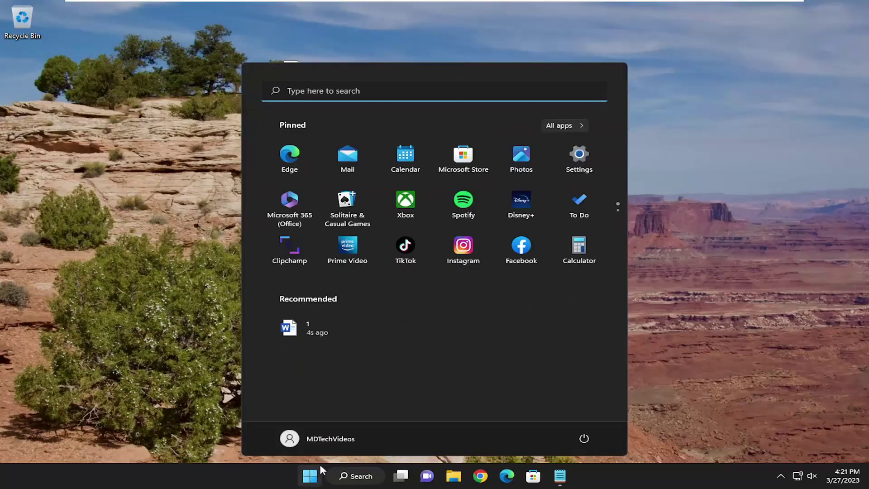
type("apps")
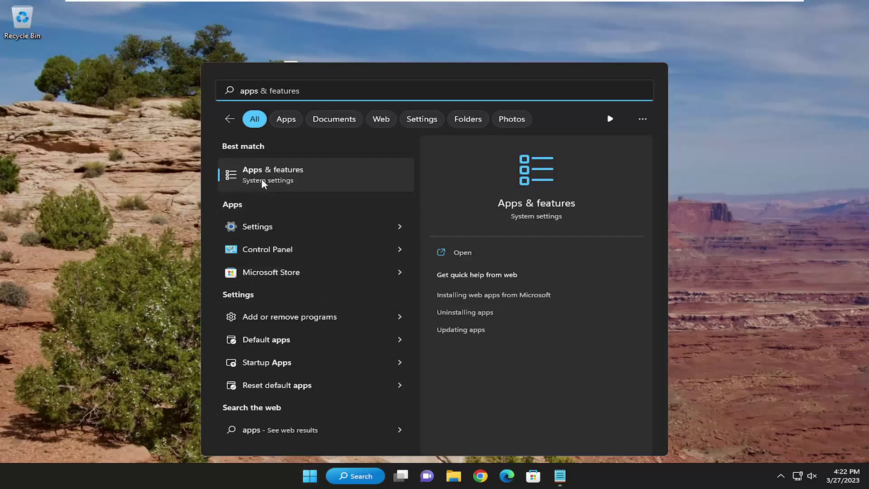
left_click(268, 175)
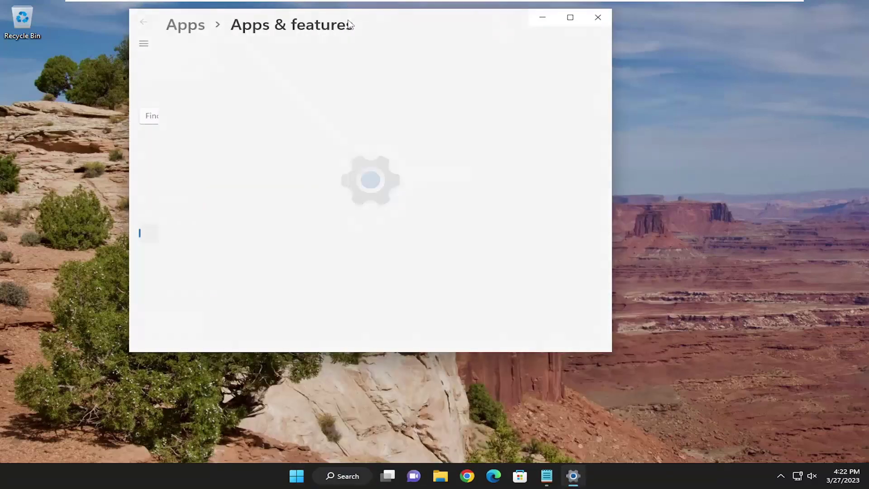
left_click_drag(442, 37, 546, 52)
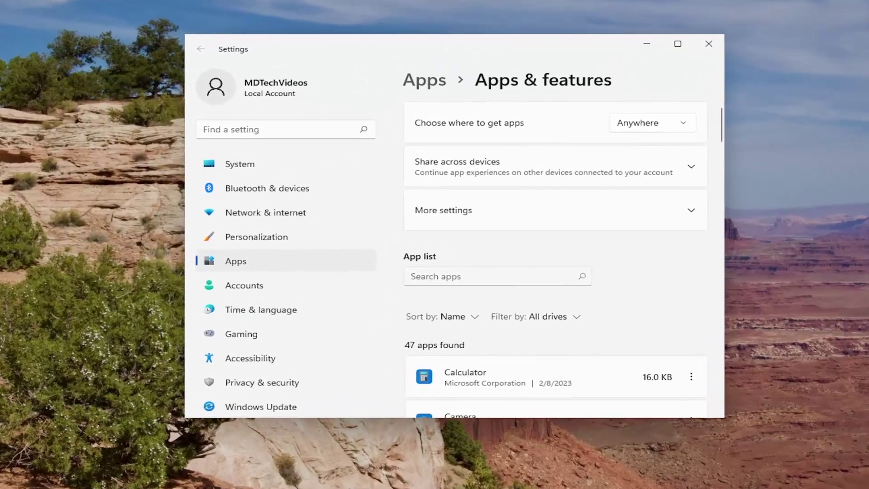
- Filter the app list by "office" and start modifying Microsoft Office Professional 2021 - en-us, allowing it to make changes to the device
left_click(513, 255)
type("office")
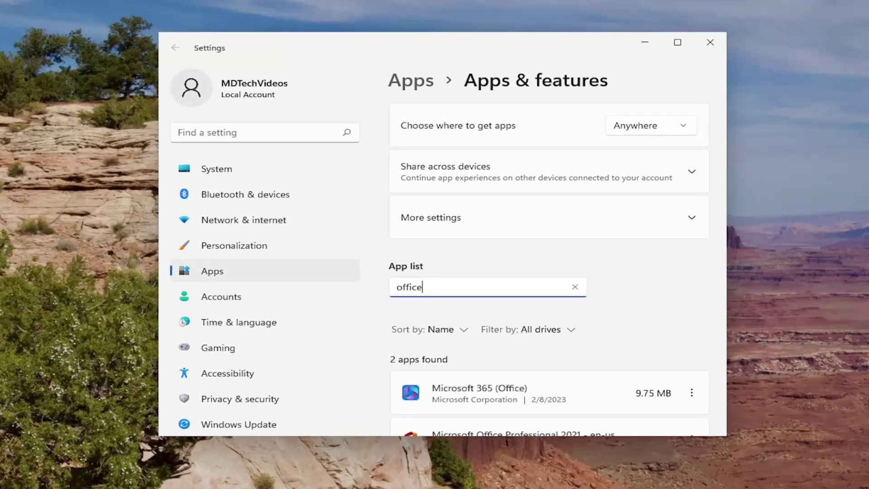
scroll(513, 313, "down", 1)
scroll(513, 313, "down", 2)
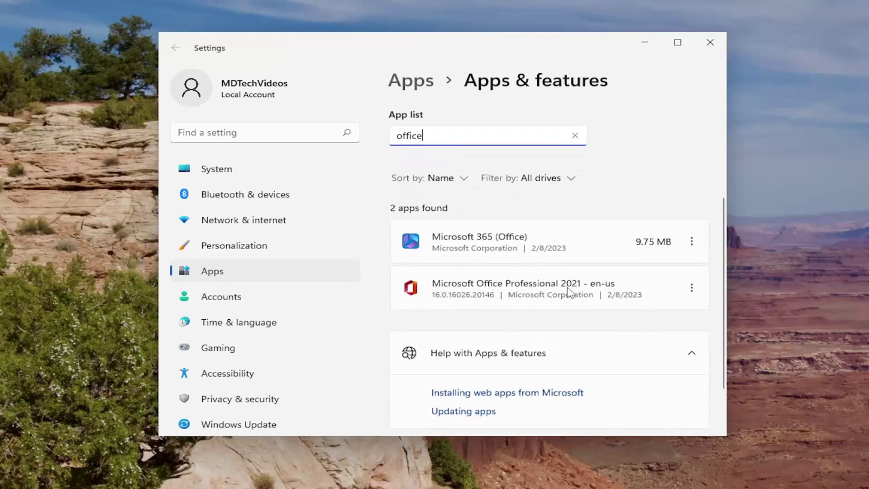
left_click(692, 289)
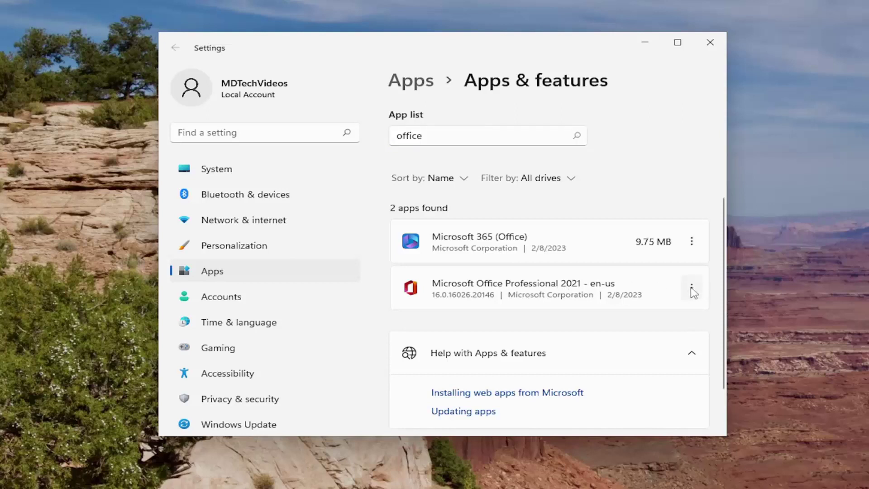
left_click(540, 316)
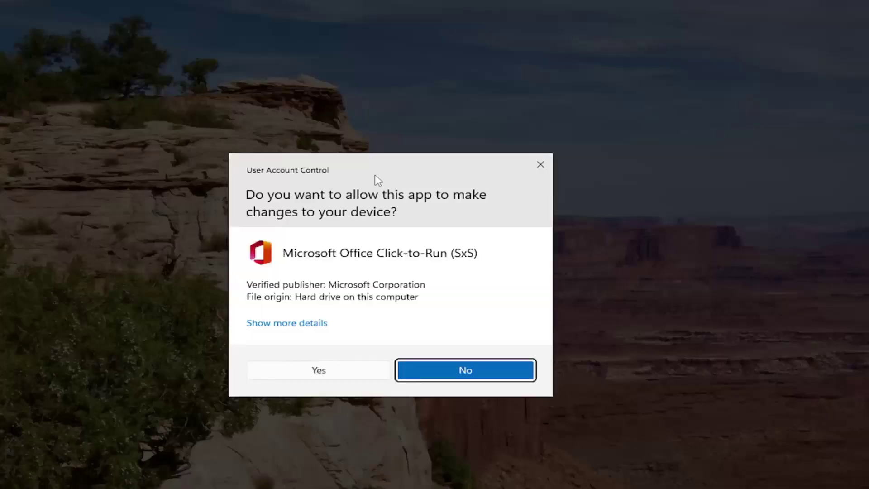
left_click(313, 370)
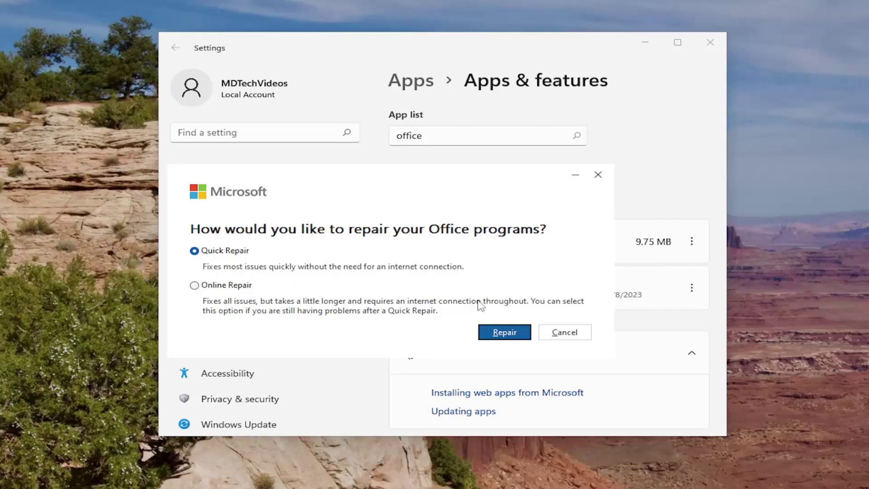
- Run a Quick Repair of the Office programs and close the repair window once it completes
left_click(503, 333)
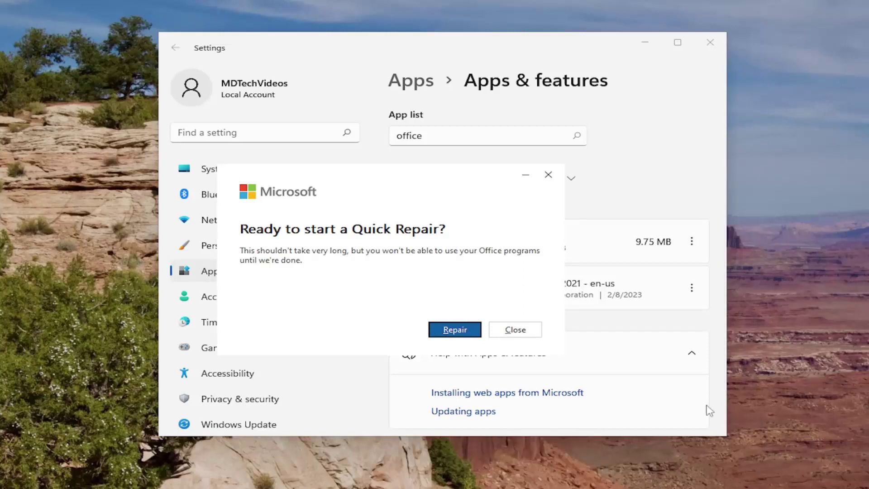
left_click(449, 334)
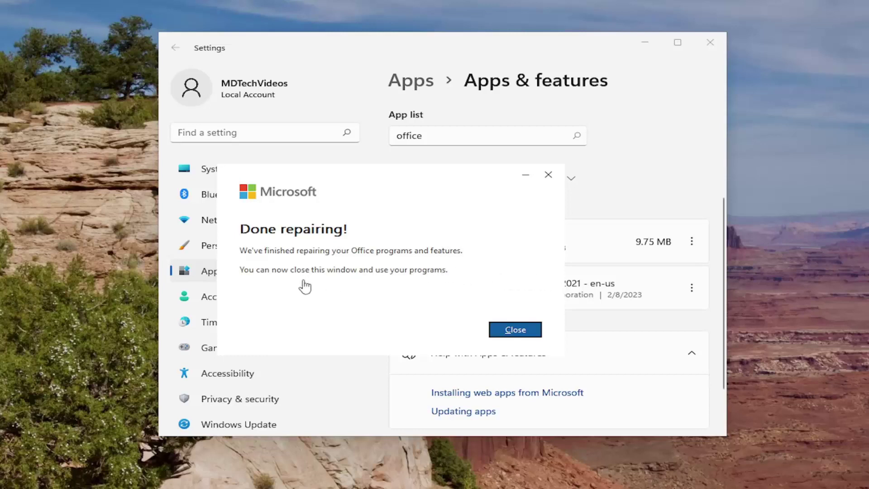
left_click(507, 330)
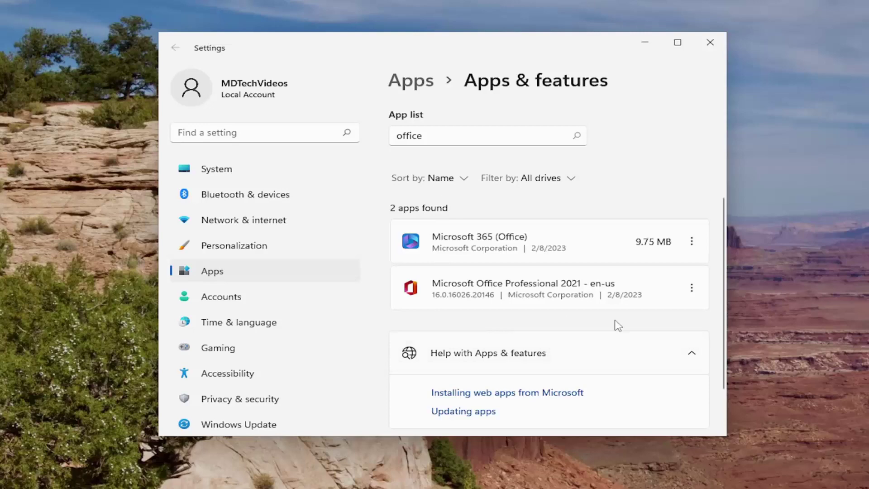
- Run an Online Repair of Microsoft Office Professional 2021 - en-us and close the installer window once it finishes
left_click(693, 290)
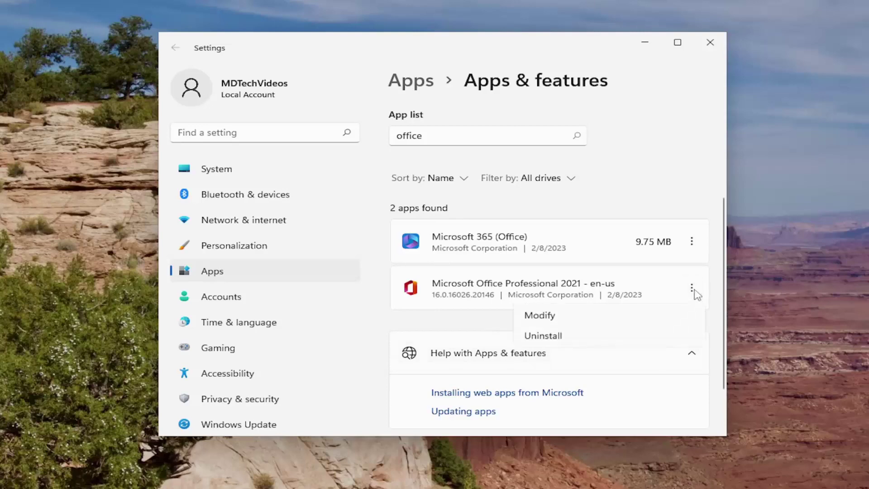
left_click(537, 319)
left_click(312, 373)
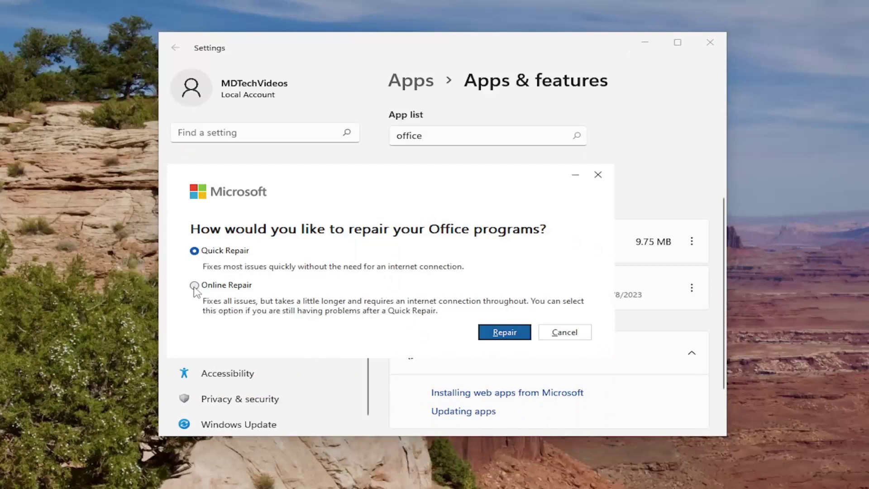
left_click(194, 285)
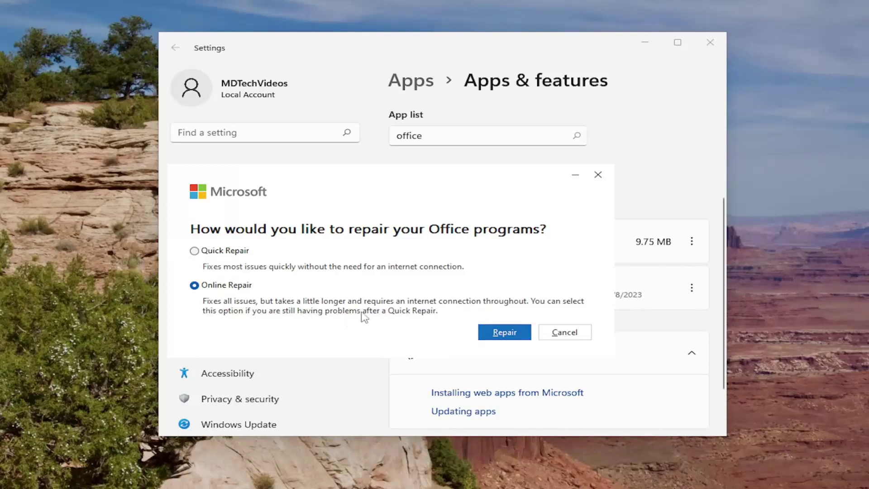
left_click(504, 332)
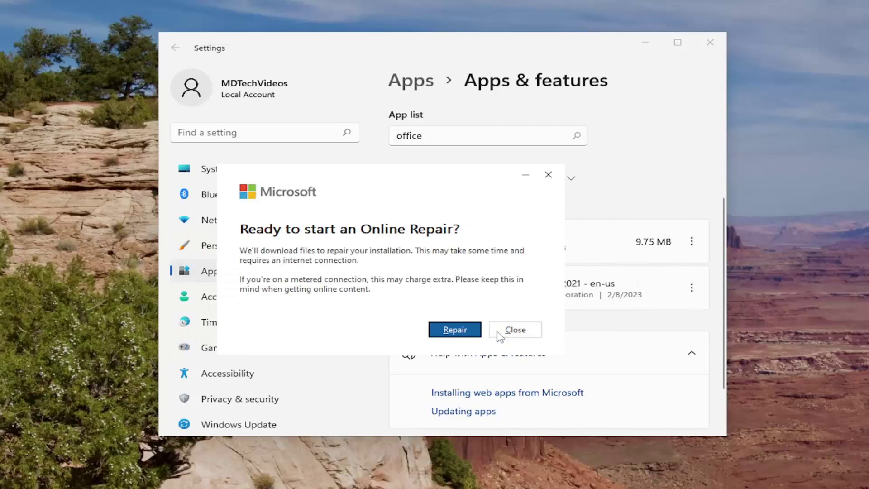
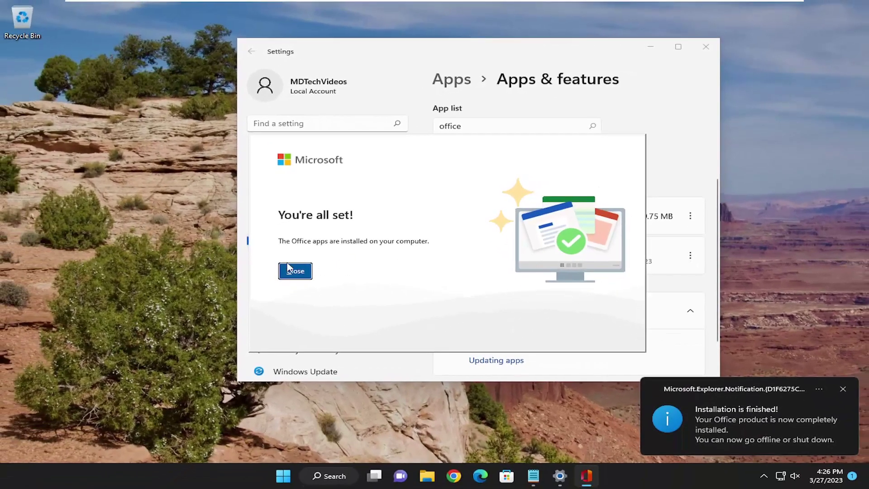
left_click(277, 280)
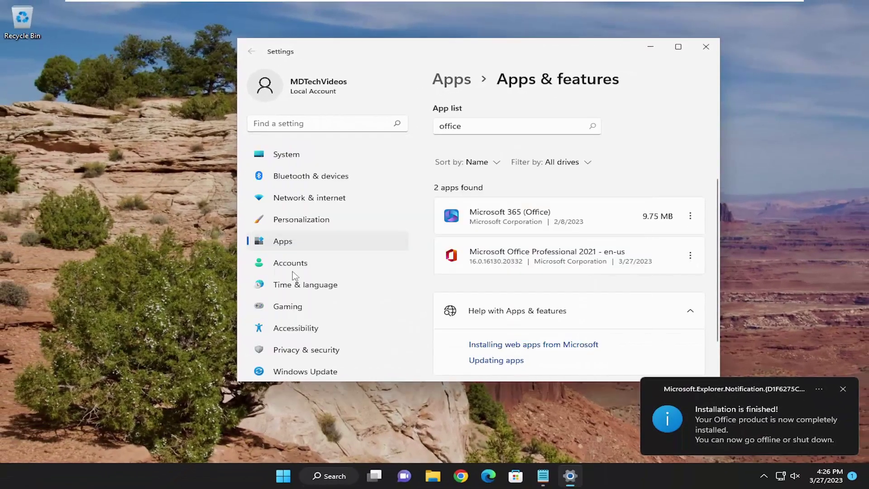
- Clear the desktop by closing Settings, the installation notification and the untitled Notepad document, discarding its text
left_click(706, 46)
left_click(842, 388)
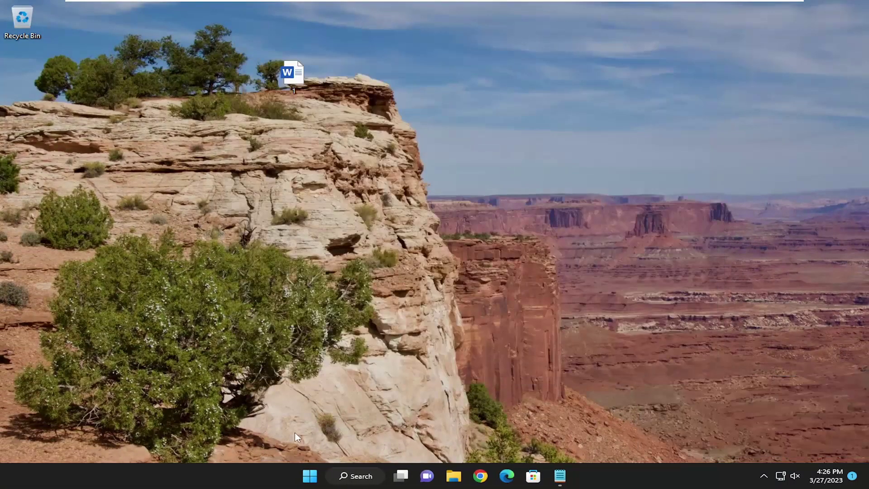
right_click(310, 483)
right_click(560, 475)
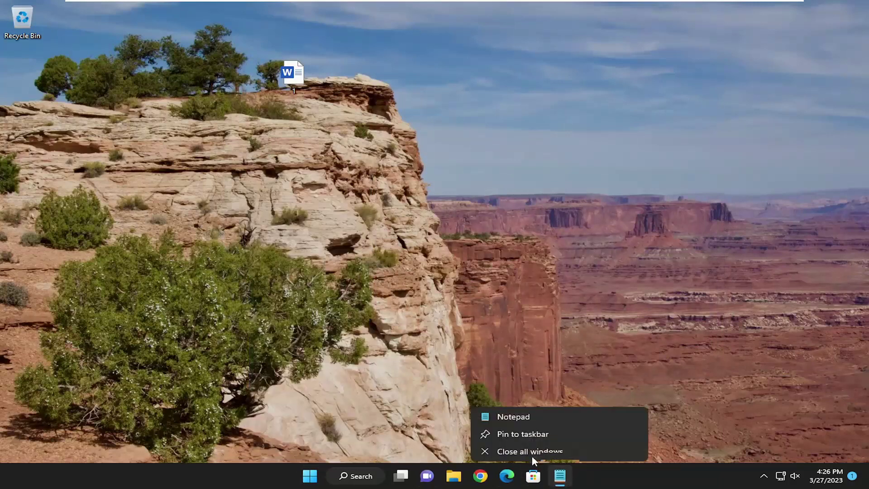
left_click(528, 447)
left_click(428, 255)
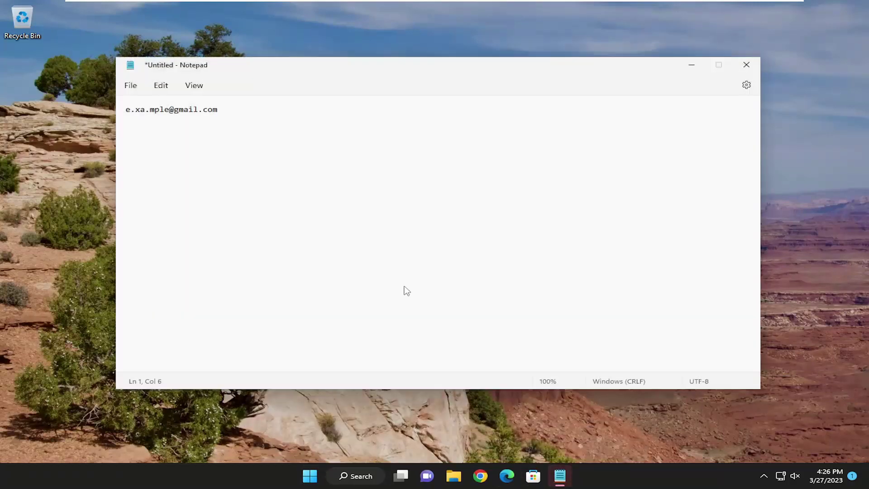
- Look at the Shut down or sign out choice among the Start shortcuts and dismiss it without selecting anything
right_click(321, 483)
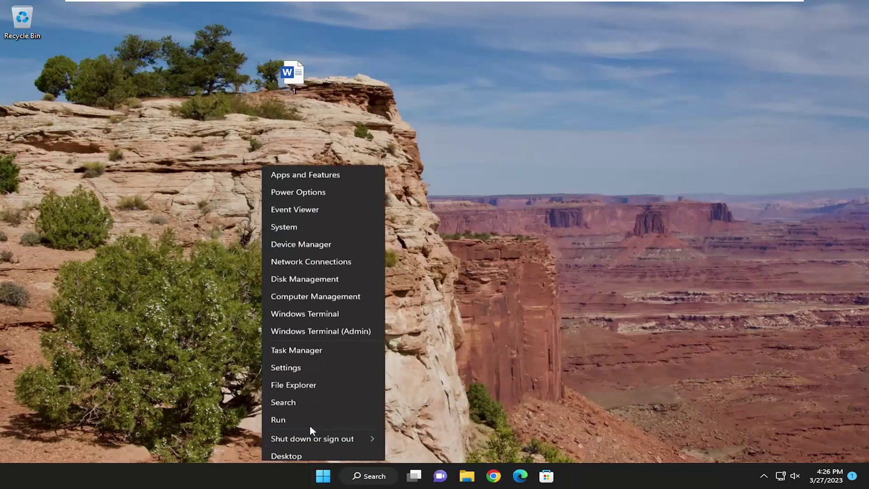
mouse_move(300, 436)
left_click(400, 448)
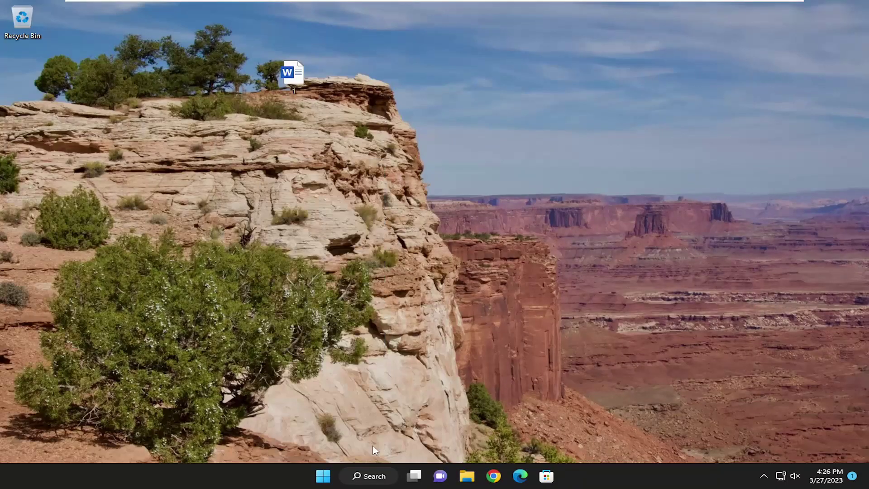